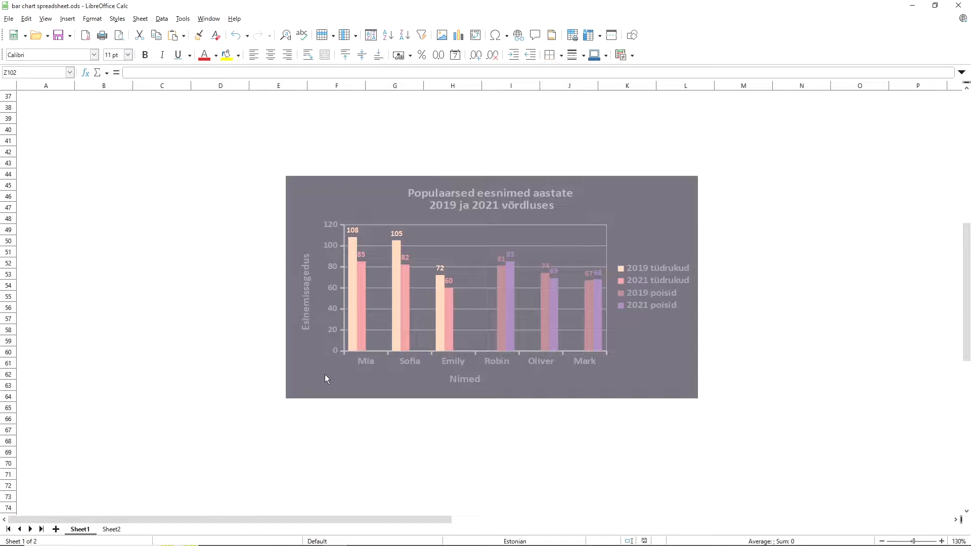
Step: Export the bar chart as a PNG image named näide 1 in the diagrammid folder and inspect the saved picture
right_click(645, 341)
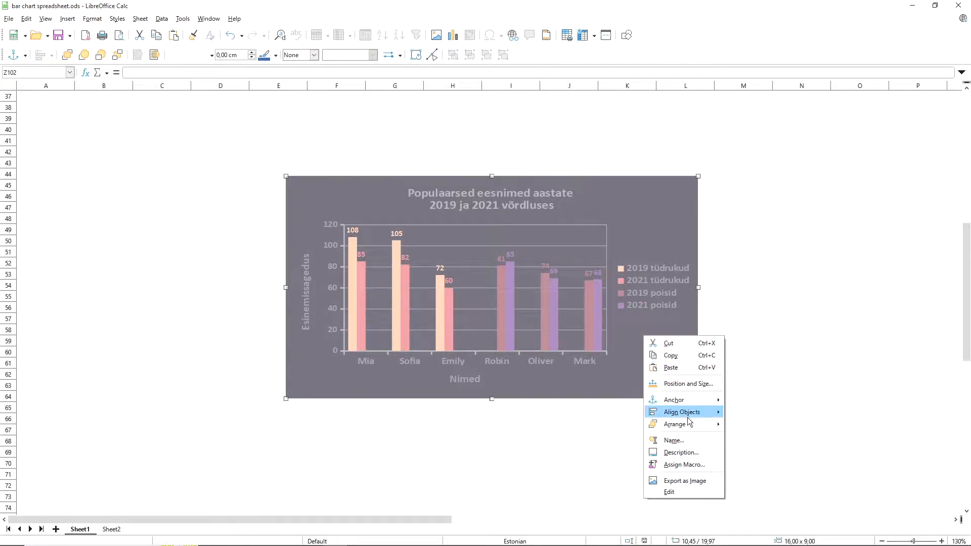
left_click(700, 480)
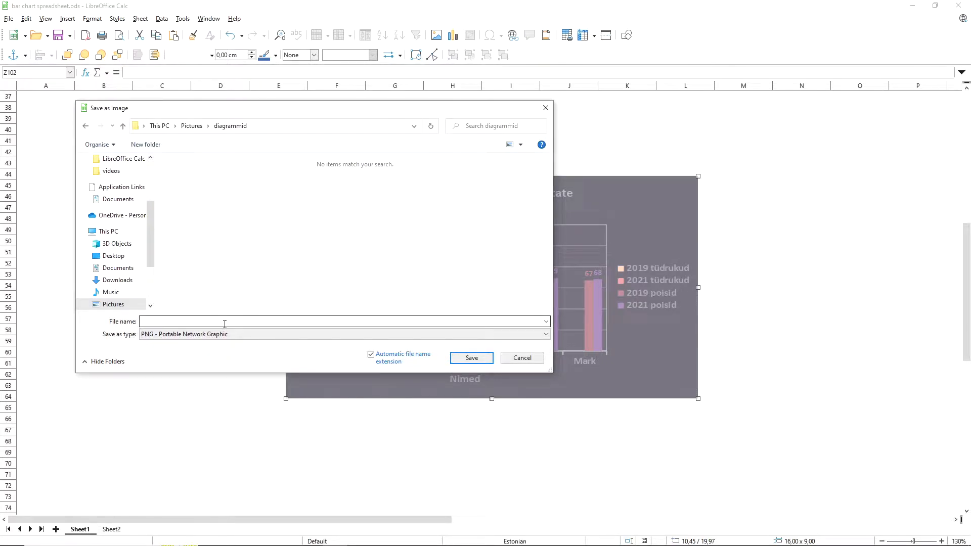
left_click(545, 334)
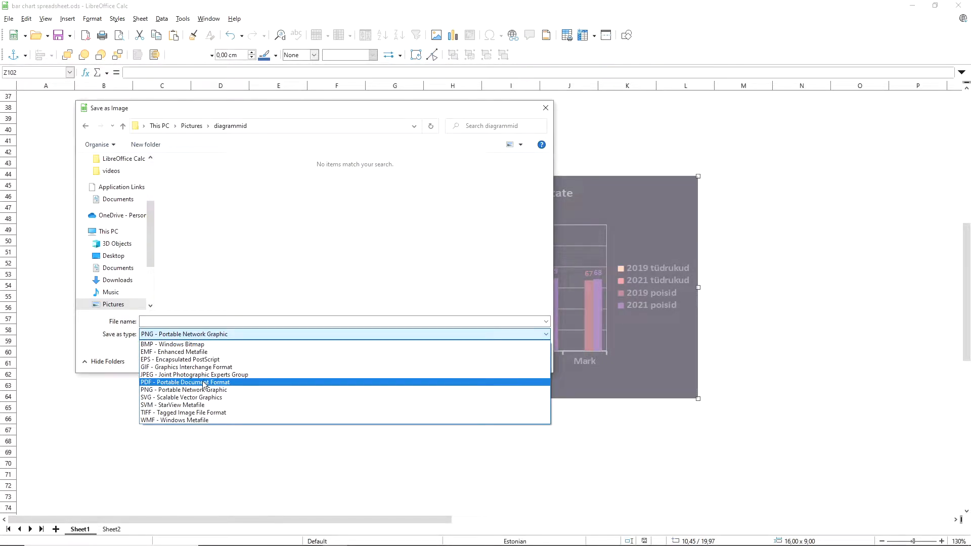
left_click(332, 321)
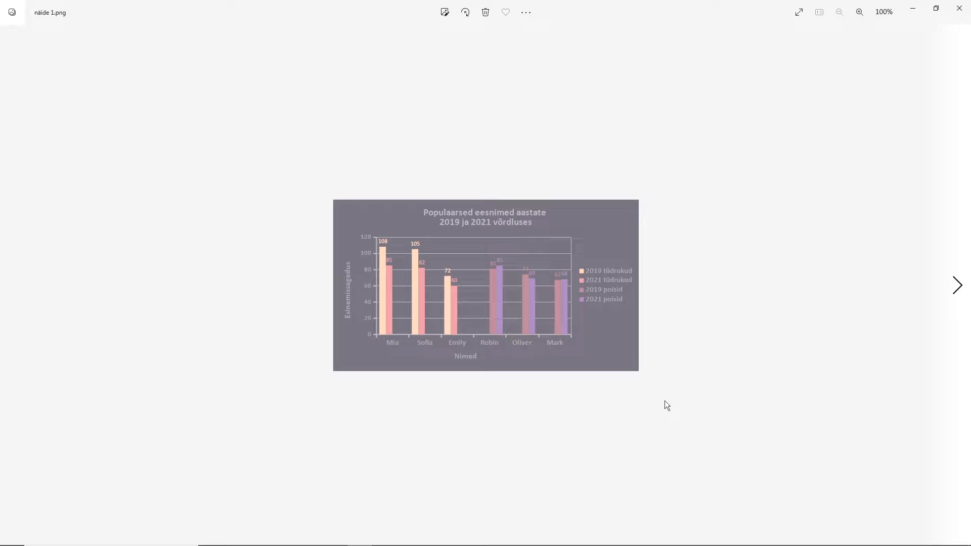
scroll(666, 401, "up", 3)
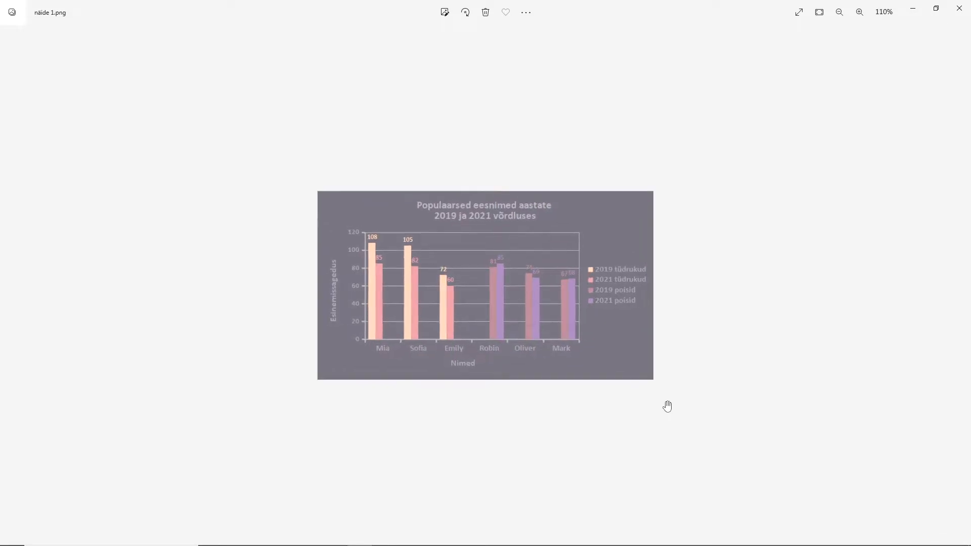
scroll(849, 462, "down", 3)
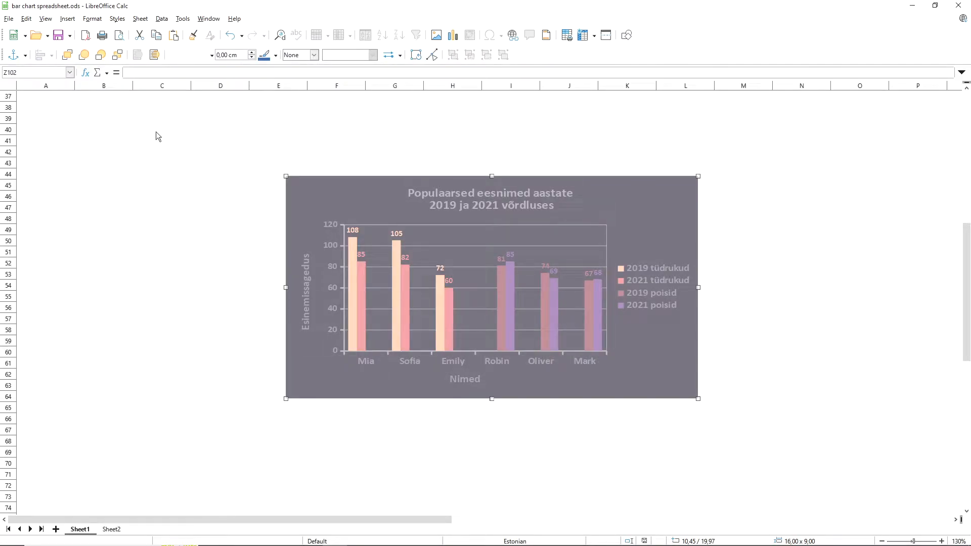
Step: Export the selected chart from the spreadsheet as a JPEG file named näide 2 and inspect the saved picture
left_click(10, 20)
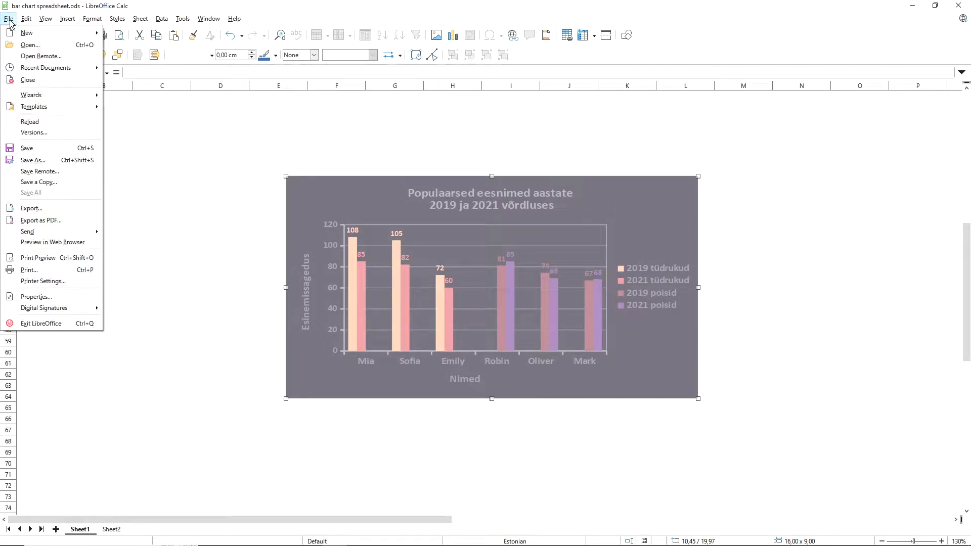
left_click(44, 209)
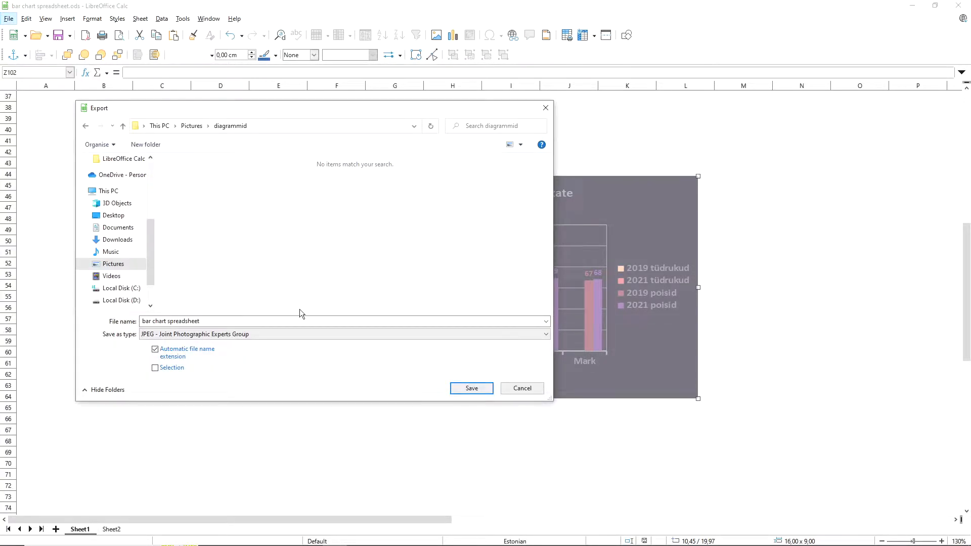
left_click(542, 334)
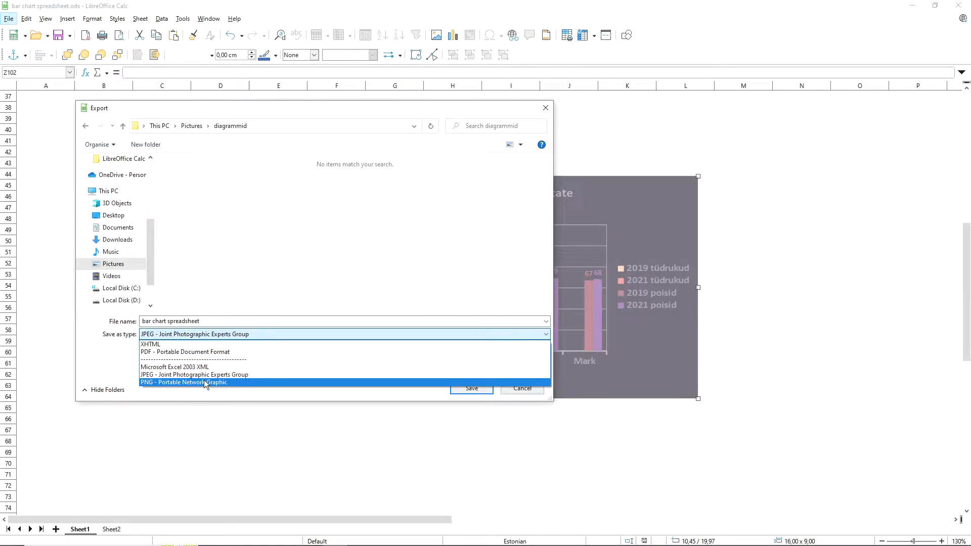
left_click(443, 298)
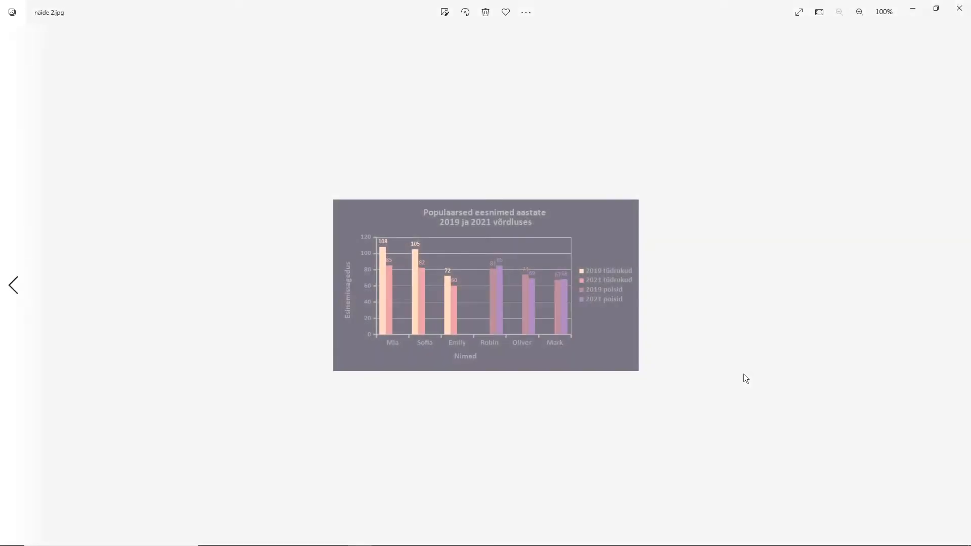
scroll(743, 375, "up", 2)
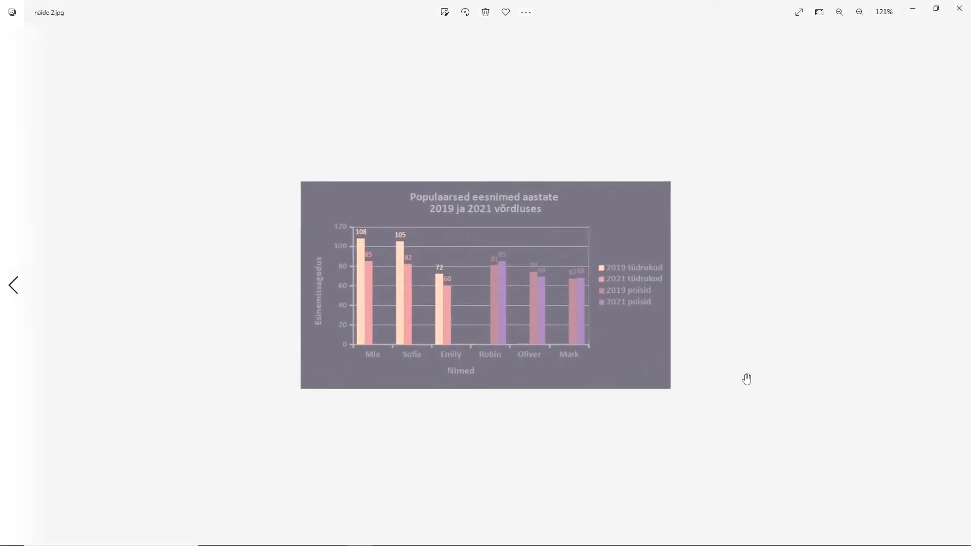
scroll(749, 378, "up", 1)
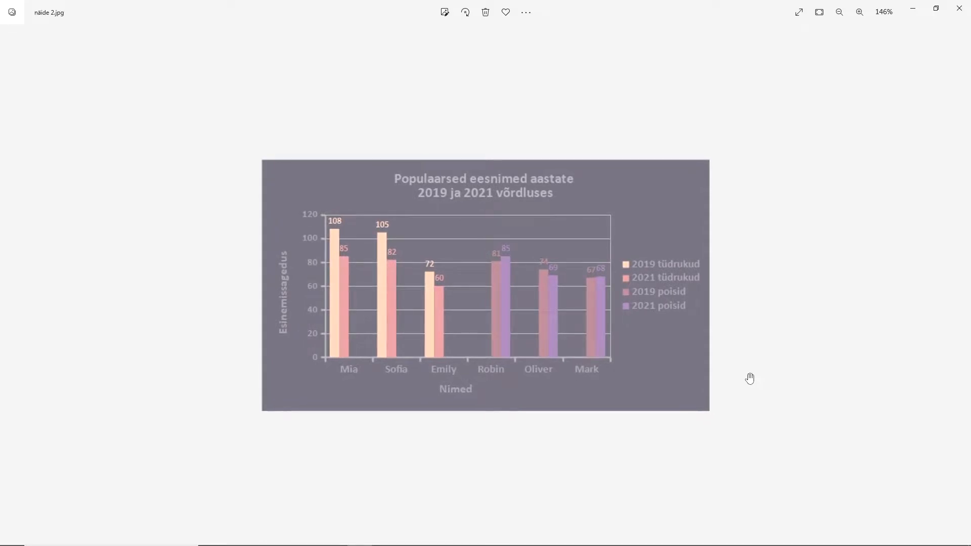
scroll(749, 378, "down", 3)
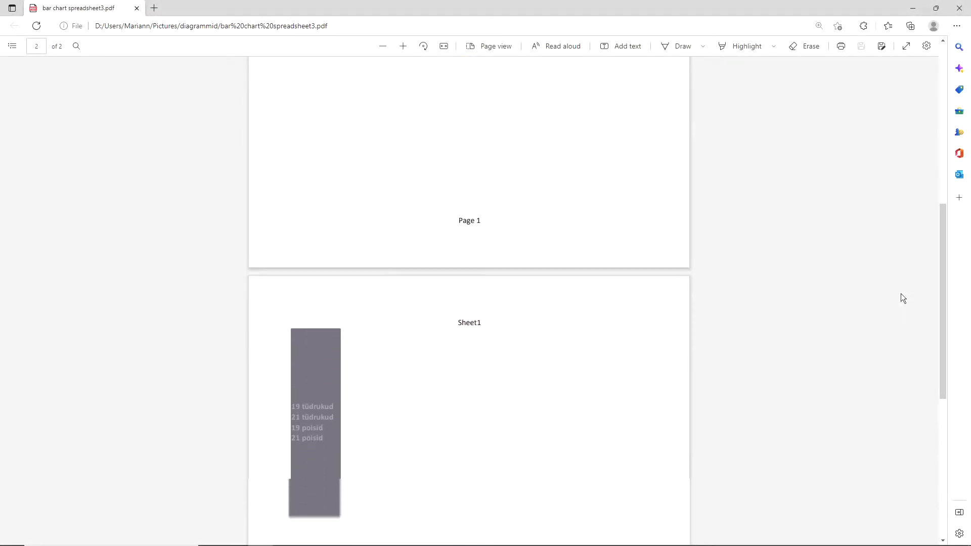
Step: Look through both pages of the exported bar chart spreadsheet3.pdf to see how the chart is laid out
scroll(903, 298, "down", 7)
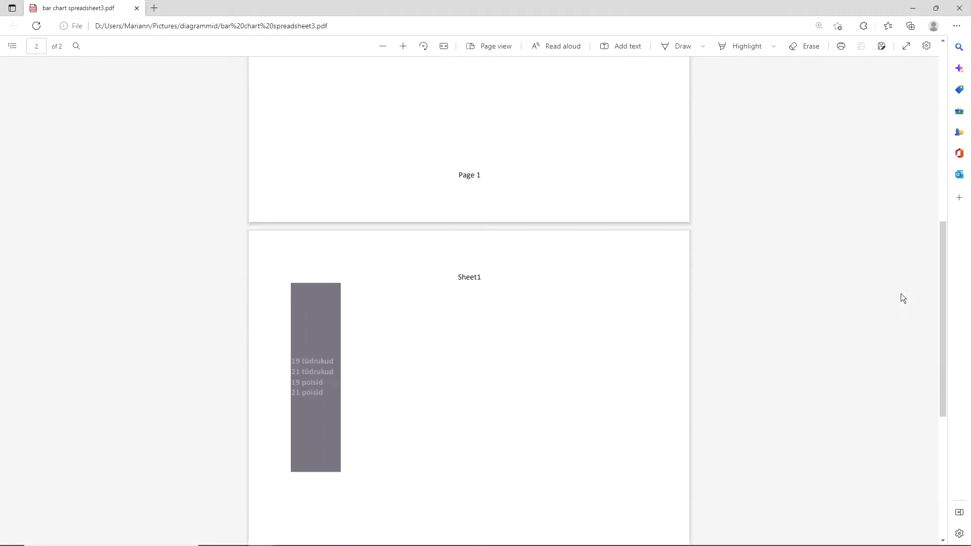
scroll(903, 299, "up", 16)
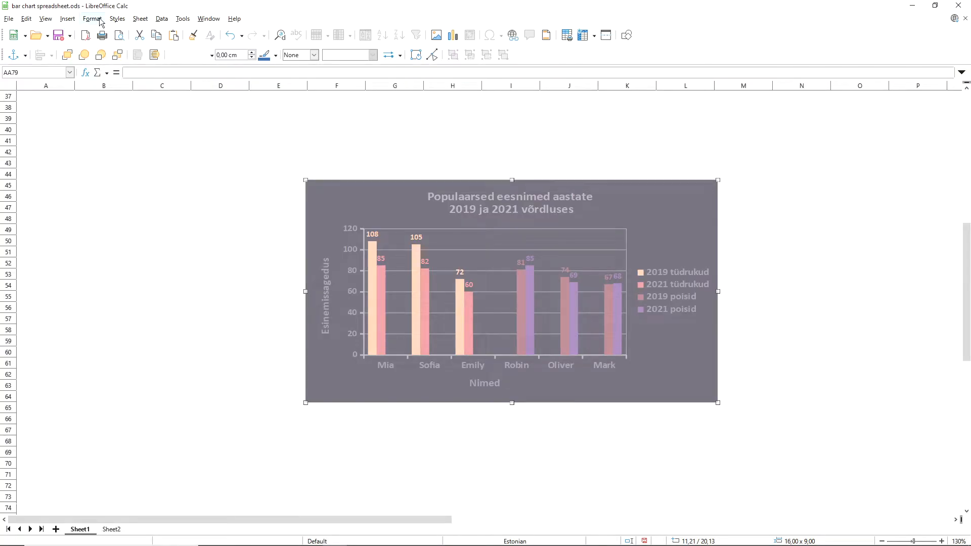
Step: Turn off the header and footer in the sheet's Default page style
left_click(101, 21)
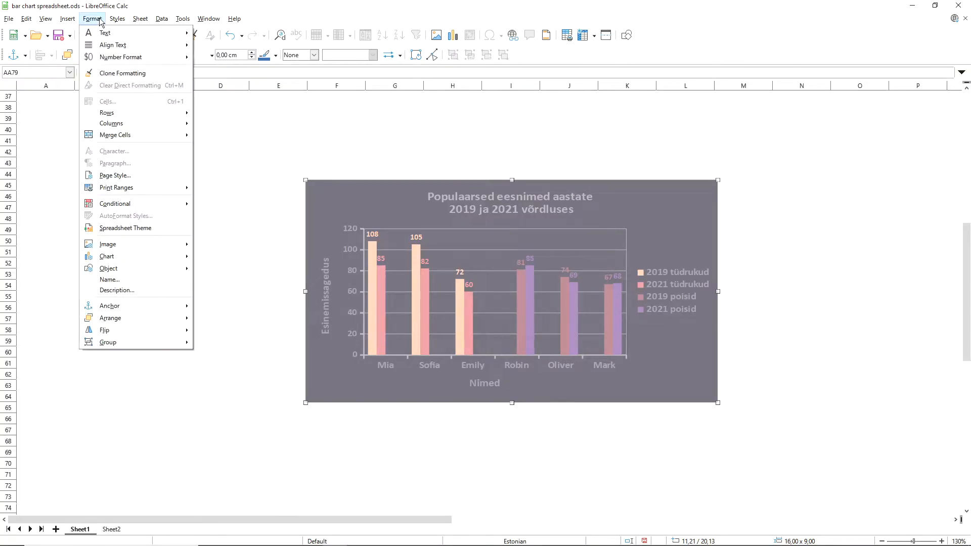
left_click(124, 177)
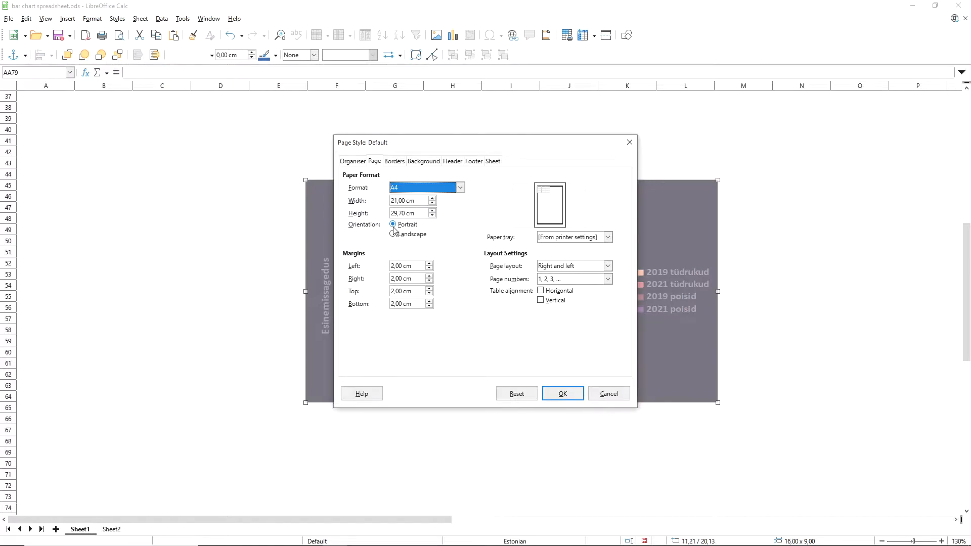
left_click(453, 162)
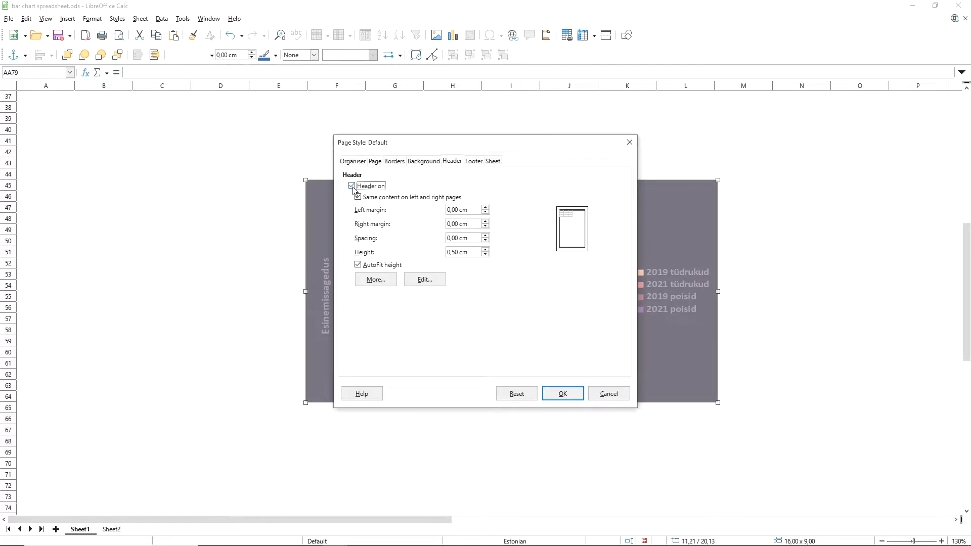
left_click(353, 186)
left_click(472, 162)
left_click(355, 187)
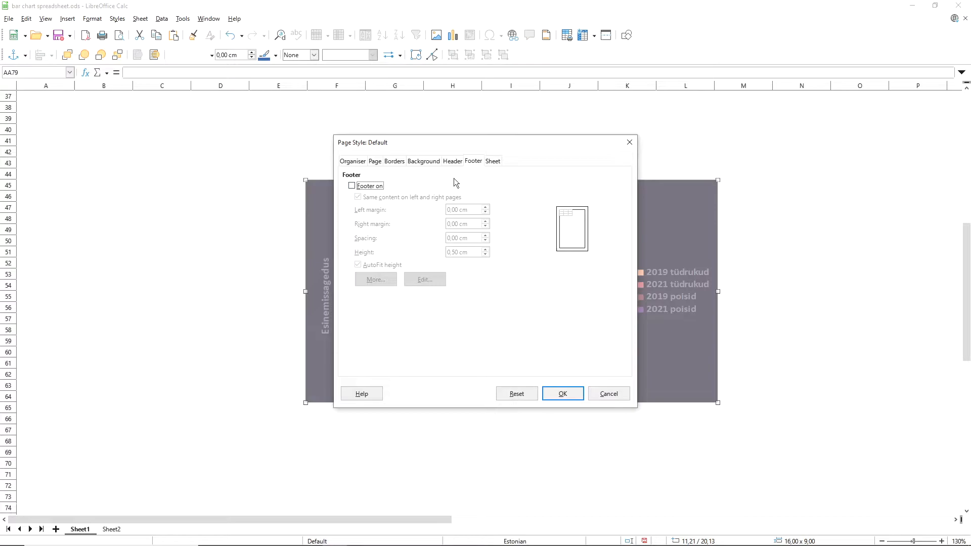
Step: Try the scaling mode Fit print range(s) to width/height, with width and height both at 1 page
left_click(493, 162)
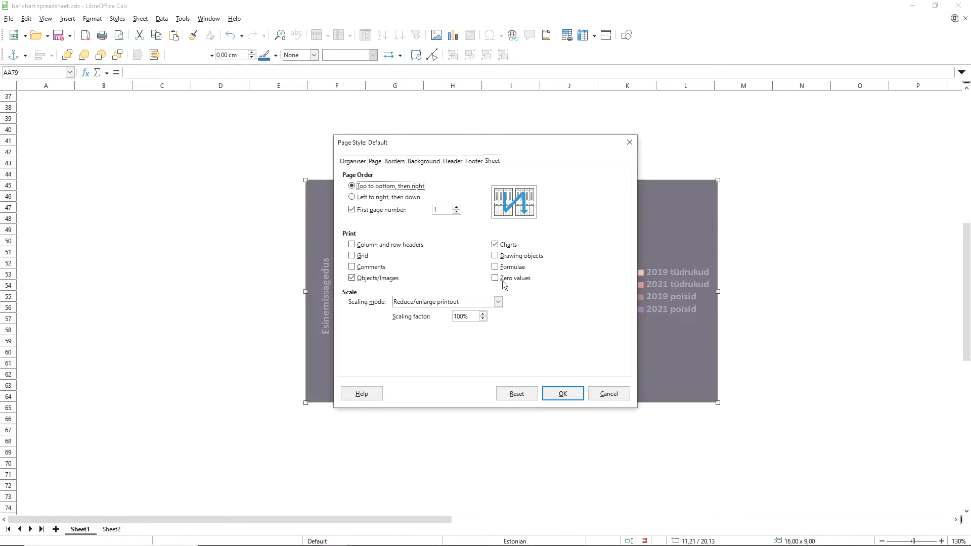
left_click(498, 302)
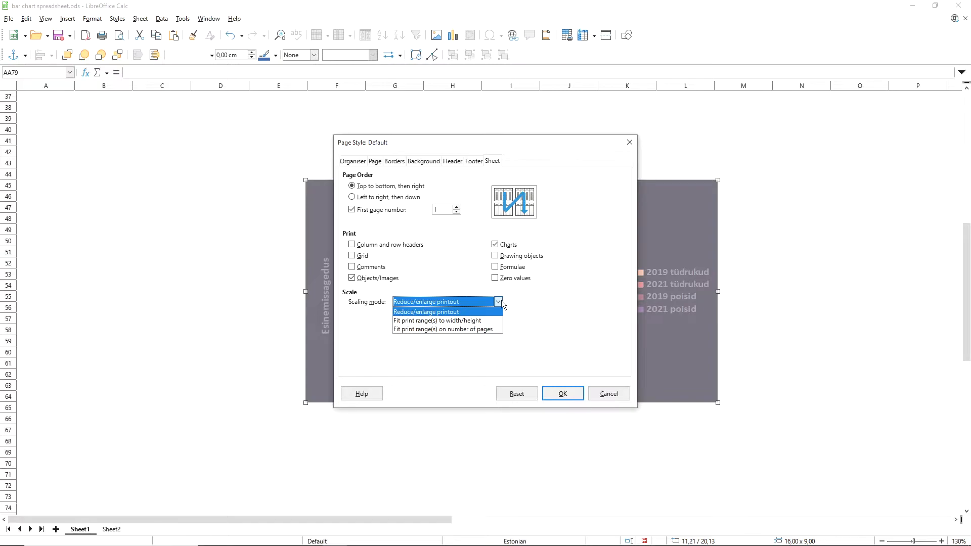
left_click(502, 301)
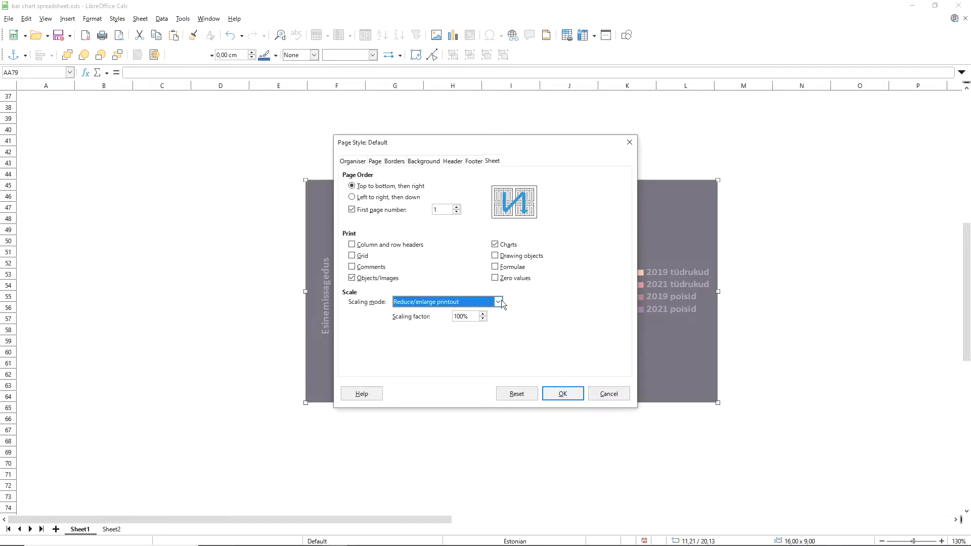
left_click(499, 302)
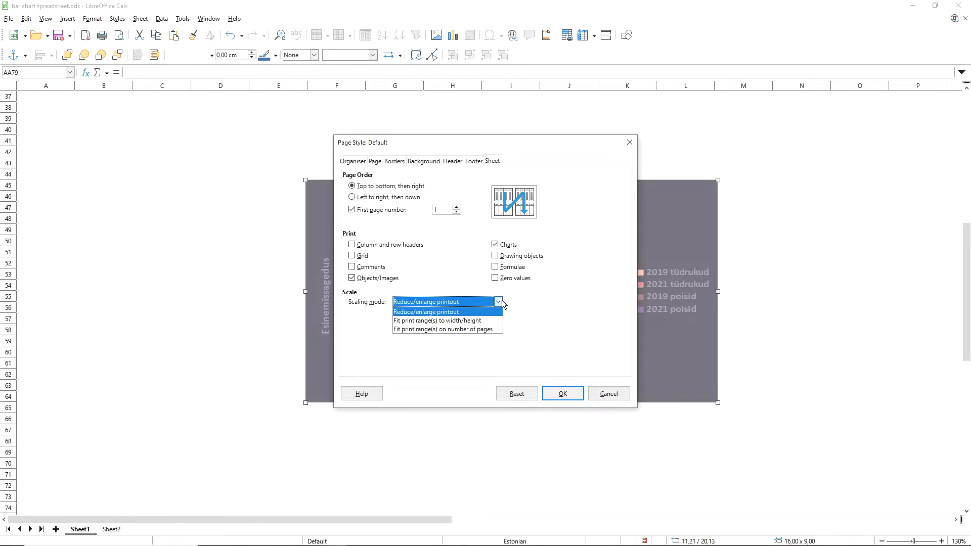
left_click(484, 323)
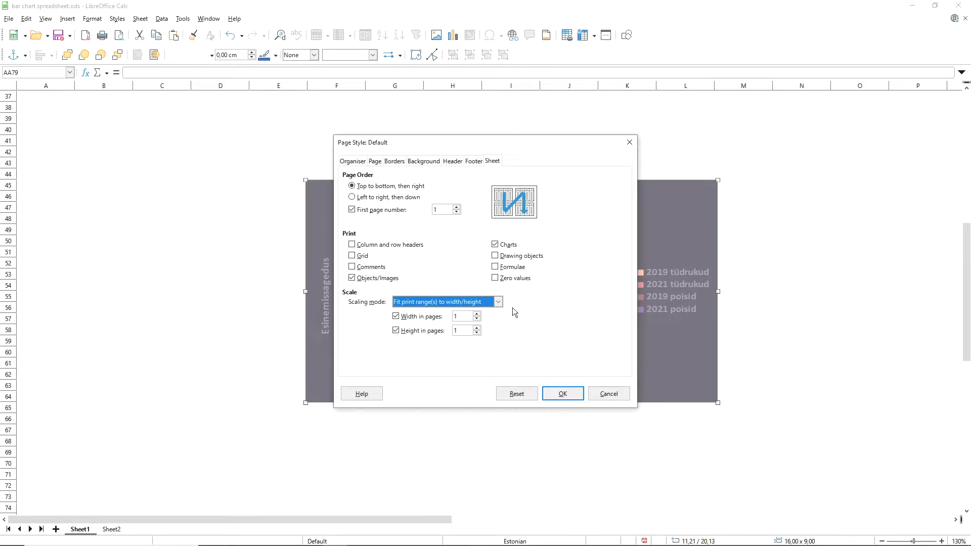
left_click(394, 331)
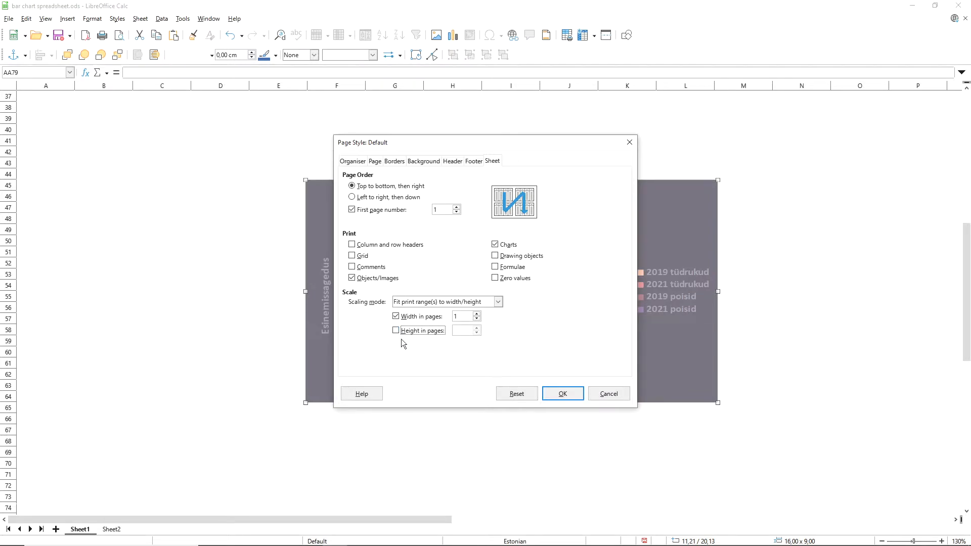
left_click(396, 330)
Step: Set the scaling mode to Fit print range(s) on number of pages with 1 page, and apply the A4 portrait page style
left_click(499, 300)
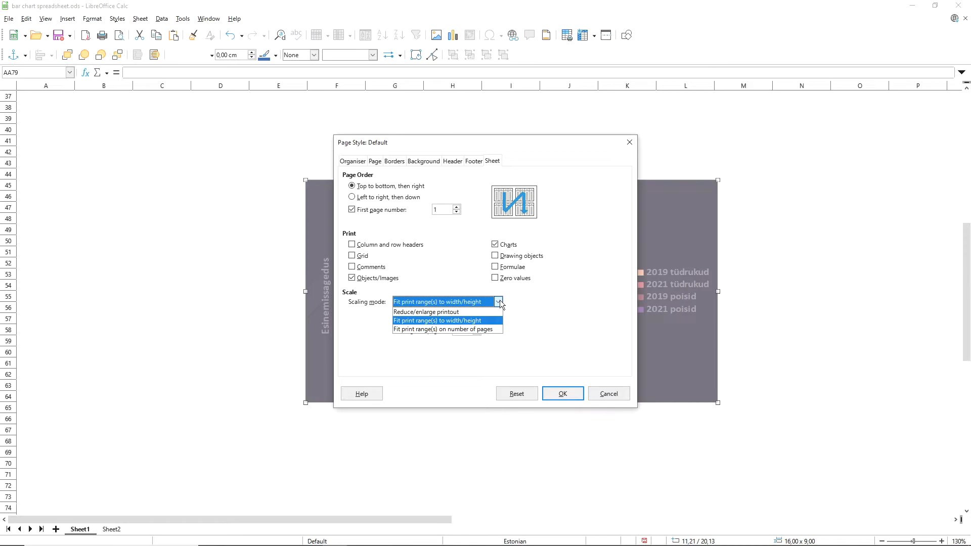
left_click(494, 329)
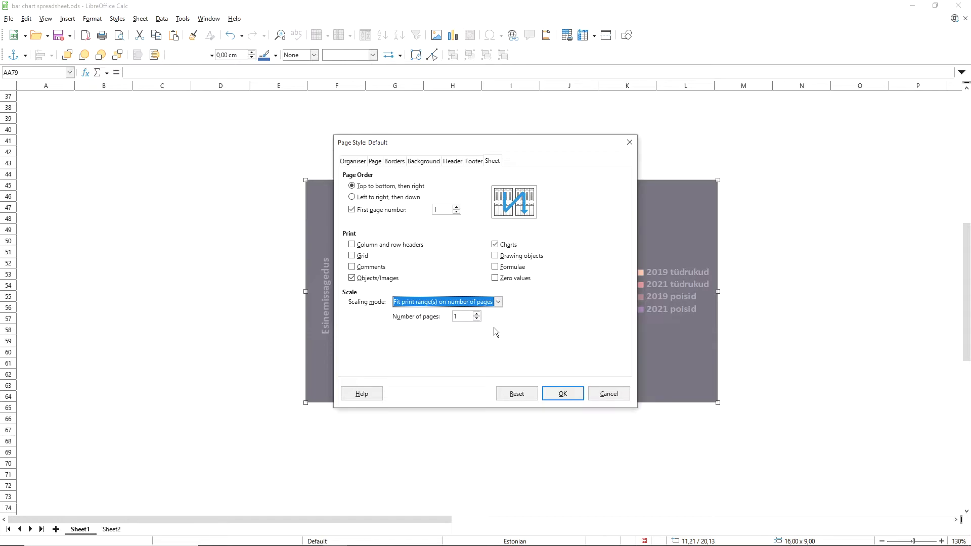
left_click(380, 162)
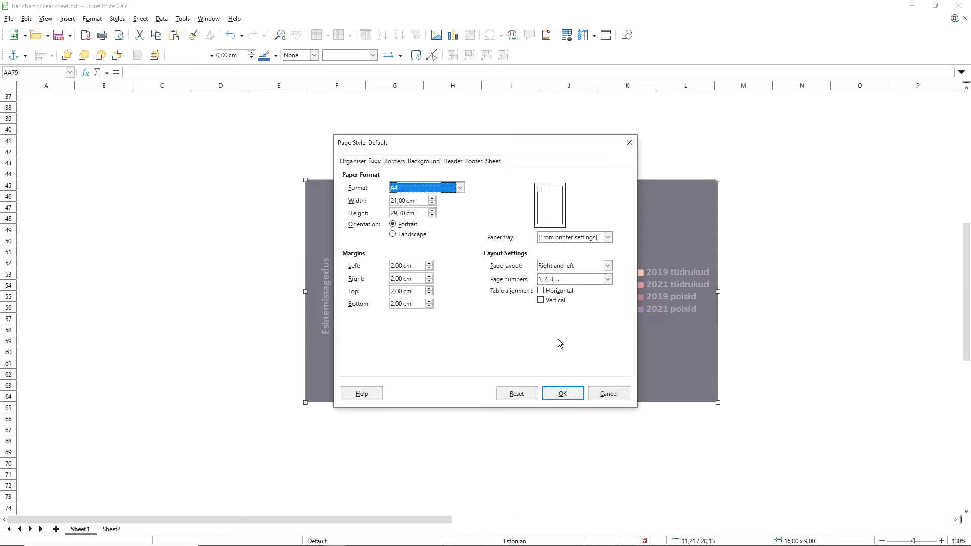
left_click(560, 394)
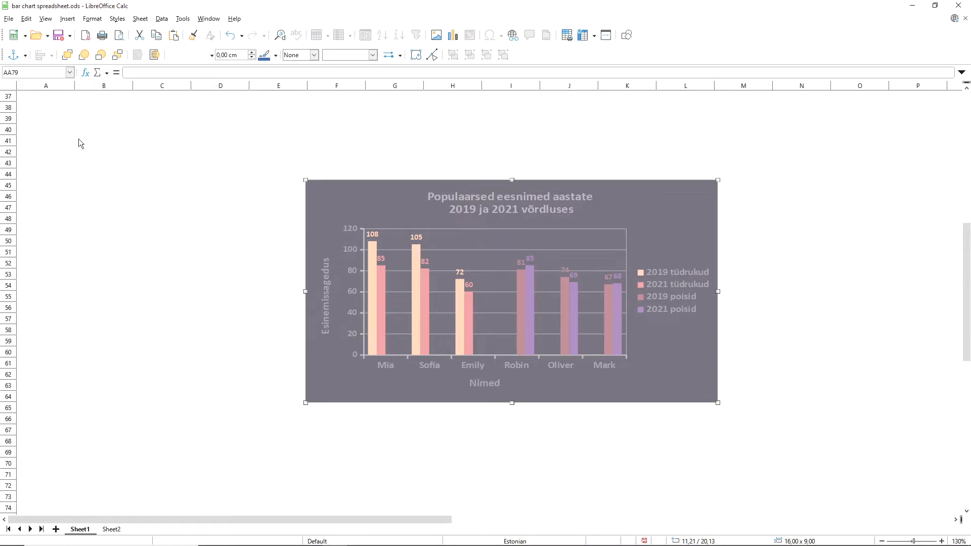
Step: Export only the selected chart as a PDF named näide 3 in the diagrammid folder
left_click(5, 19)
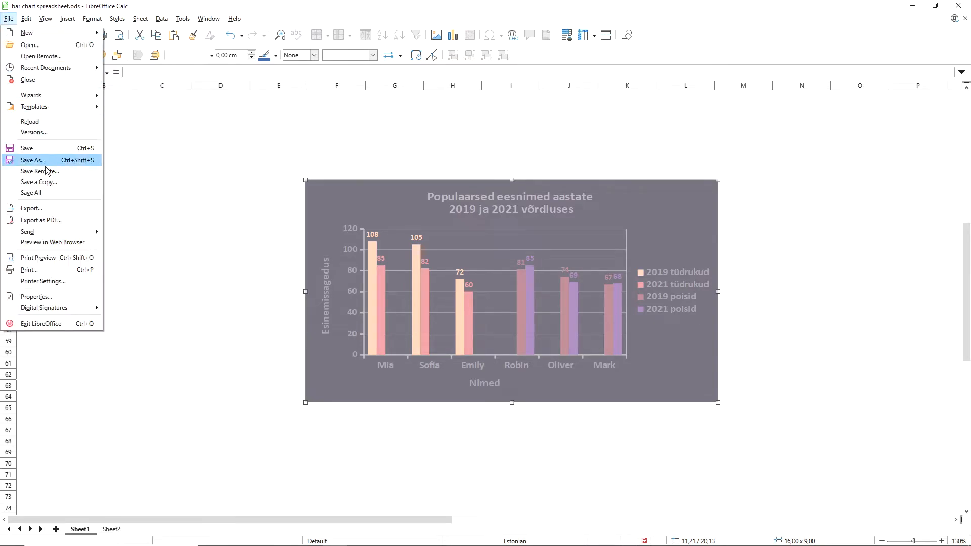
left_click(53, 221)
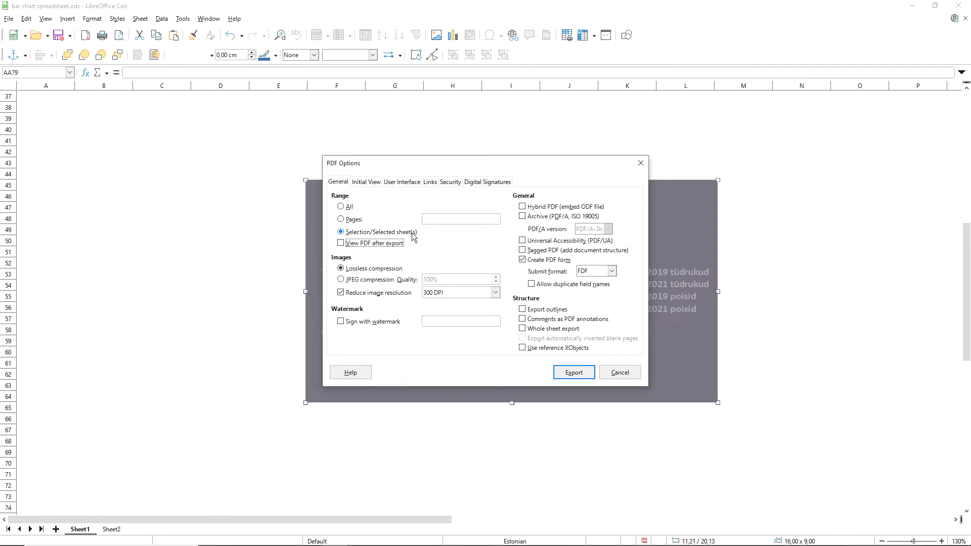
left_click(340, 243)
left_click(574, 373)
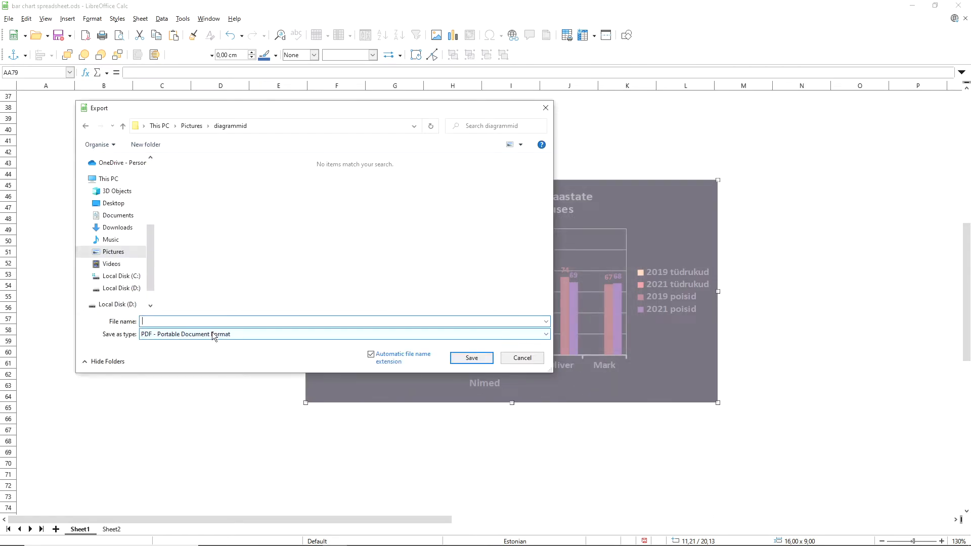
type("ide 3")
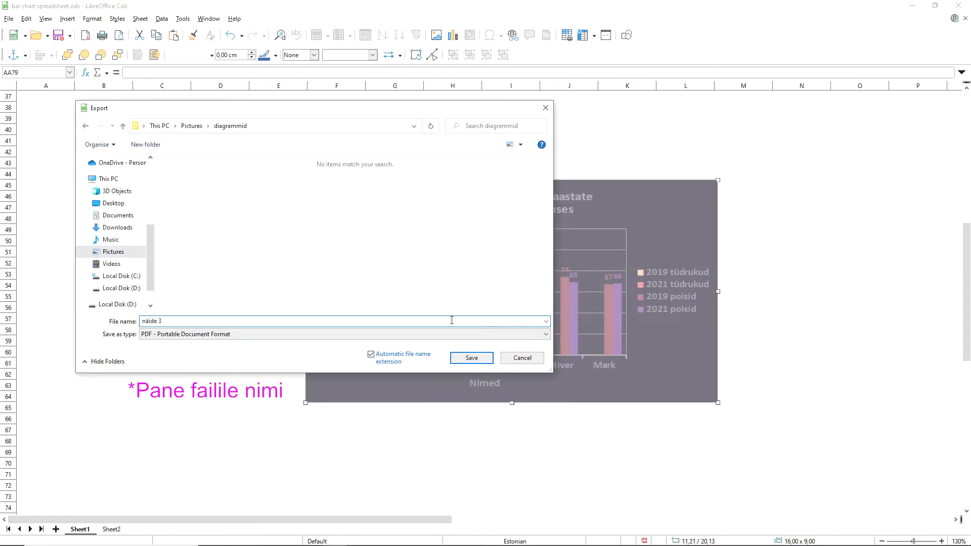
left_click(469, 356)
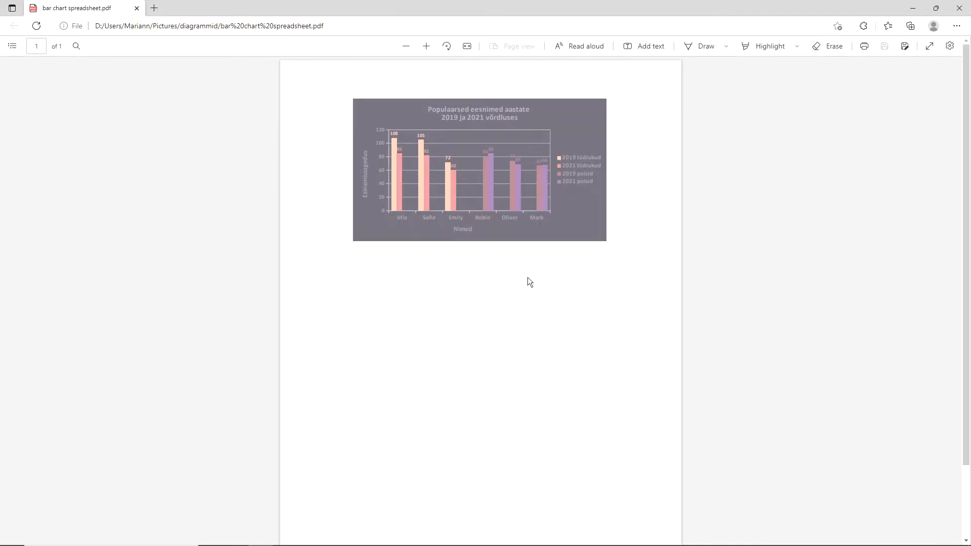
Step: Enlarge the exported PDF page to examine the chart
left_click(427, 46)
left_click(426, 47)
left_click(426, 47)
left_click(426, 47)
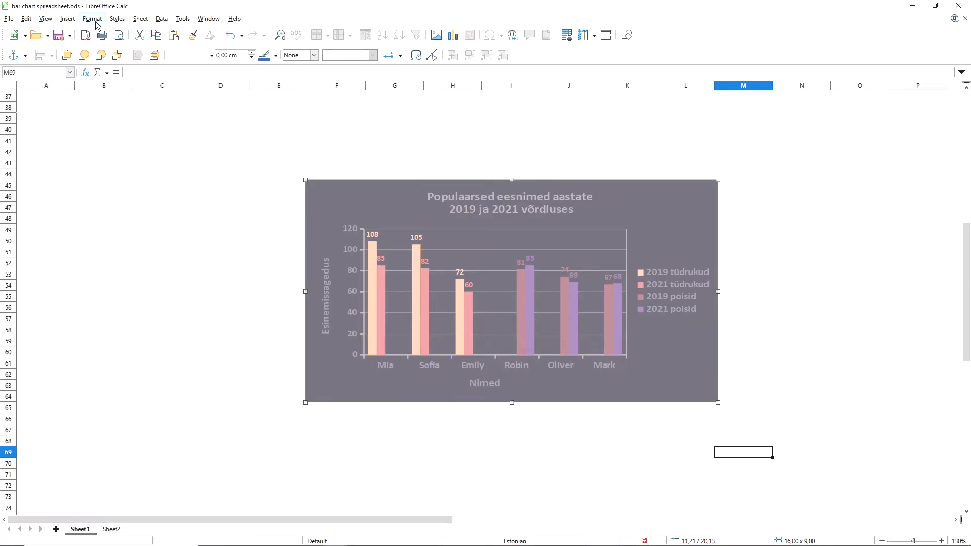
Step: Change the sheet's page style orientation to Landscape, keeping the A4 paper format
left_click(94, 21)
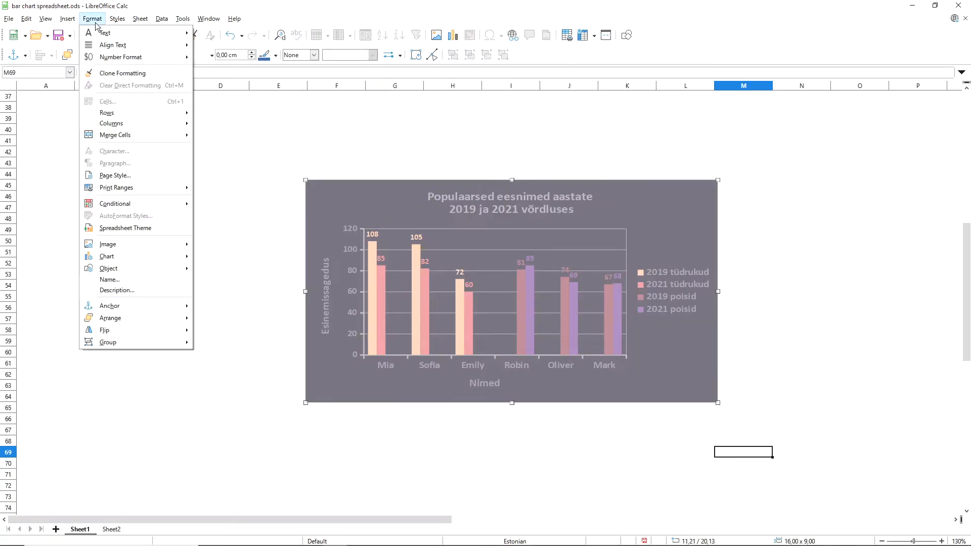
left_click(130, 176)
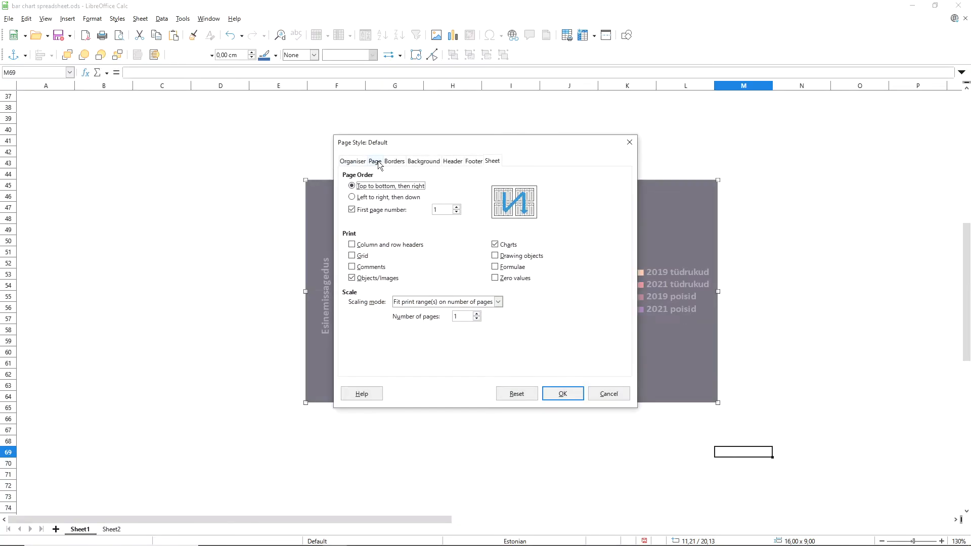
left_click(377, 162)
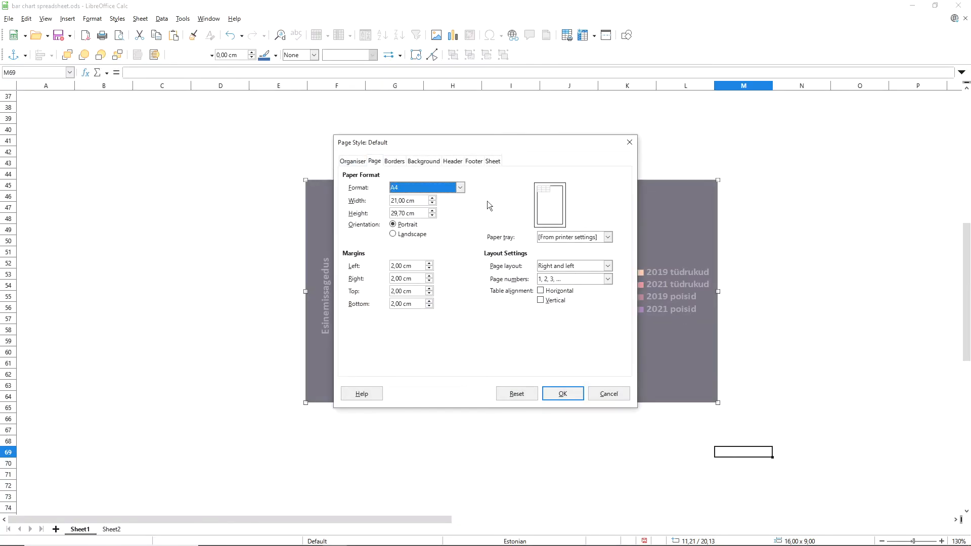
left_click(393, 234)
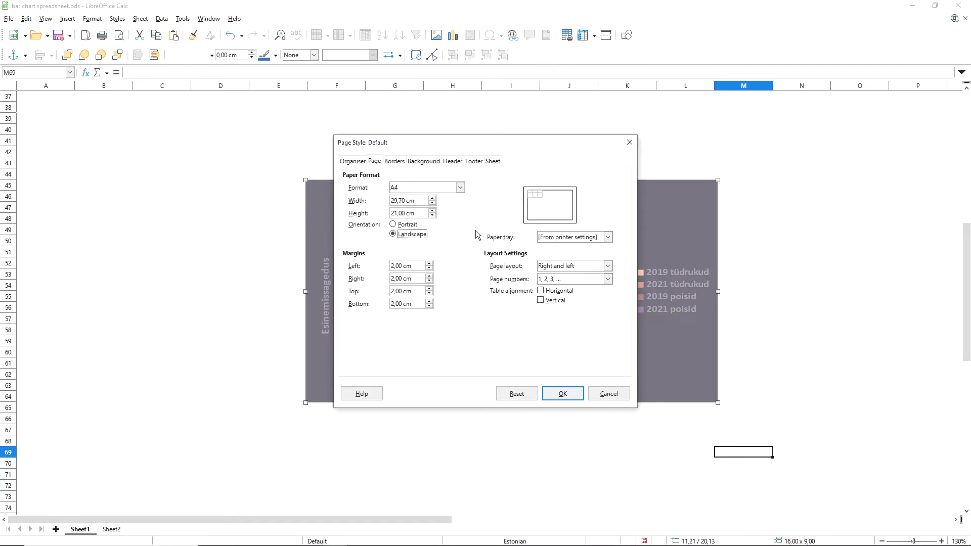
Step: Set the scaling mode to Reduce/enlarge printout, enter a new scaling factor, and apply the page style
left_click(493, 162)
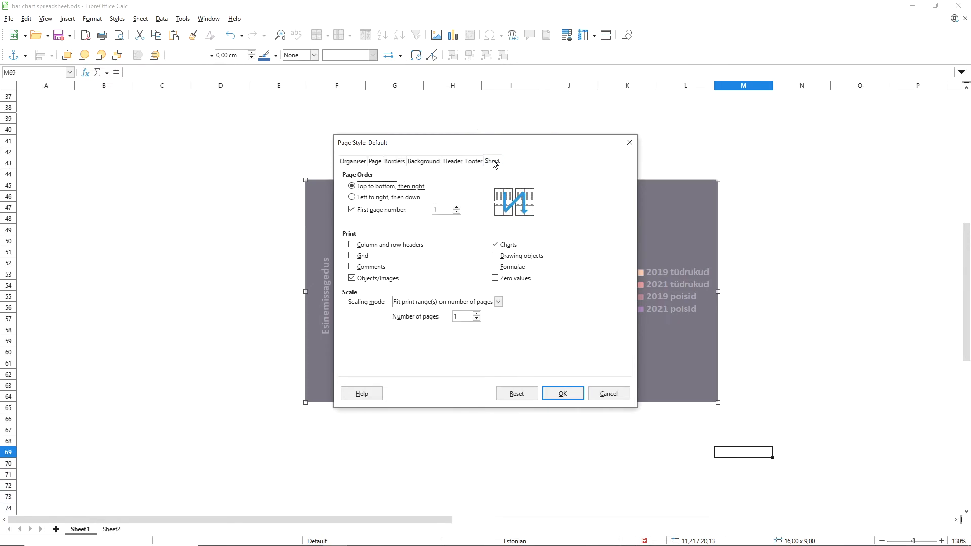
left_click(498, 302)
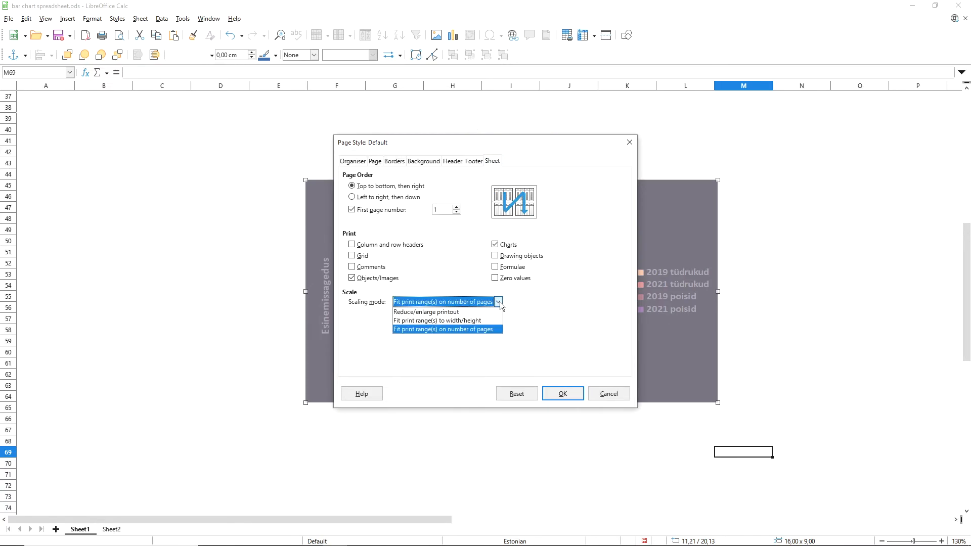
left_click(472, 312)
double_click(462, 317)
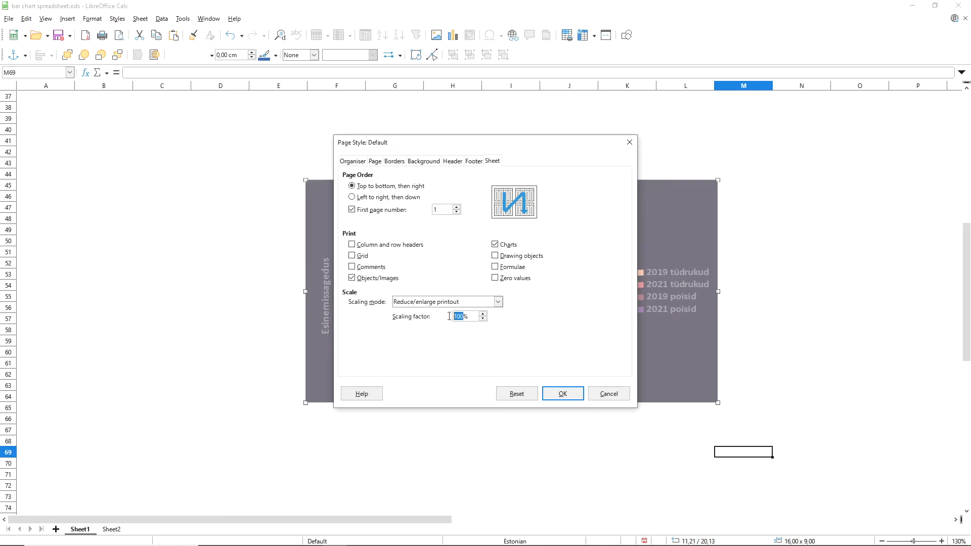
type("1")
left_click(562, 394)
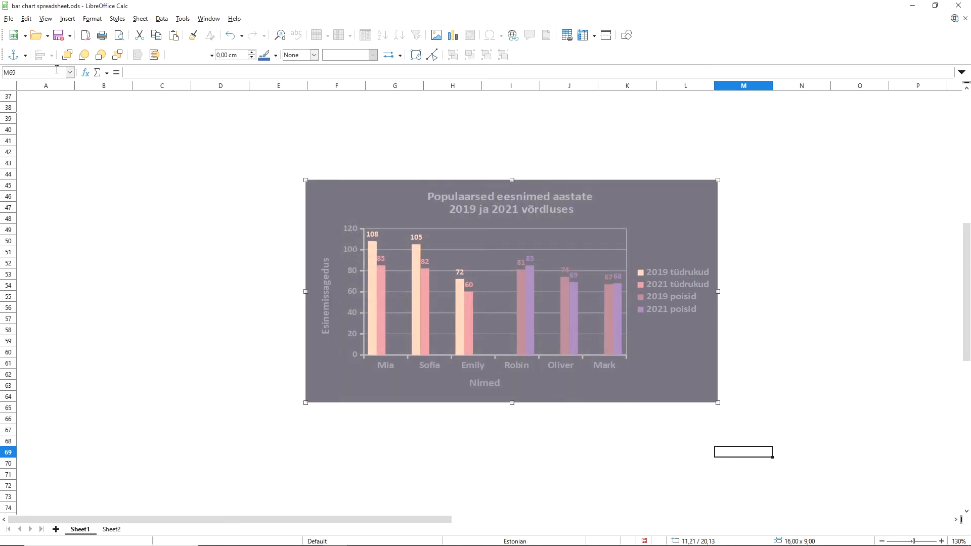
Step: Export only the selected chart as a PDF named näide 4 in the diagrammid folder, opening it after export
left_click(9, 20)
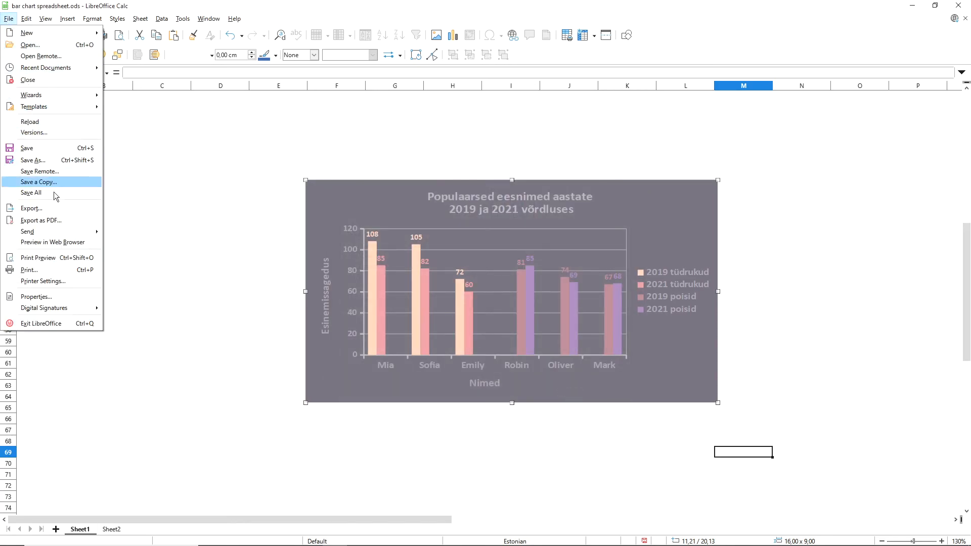
left_click(56, 219)
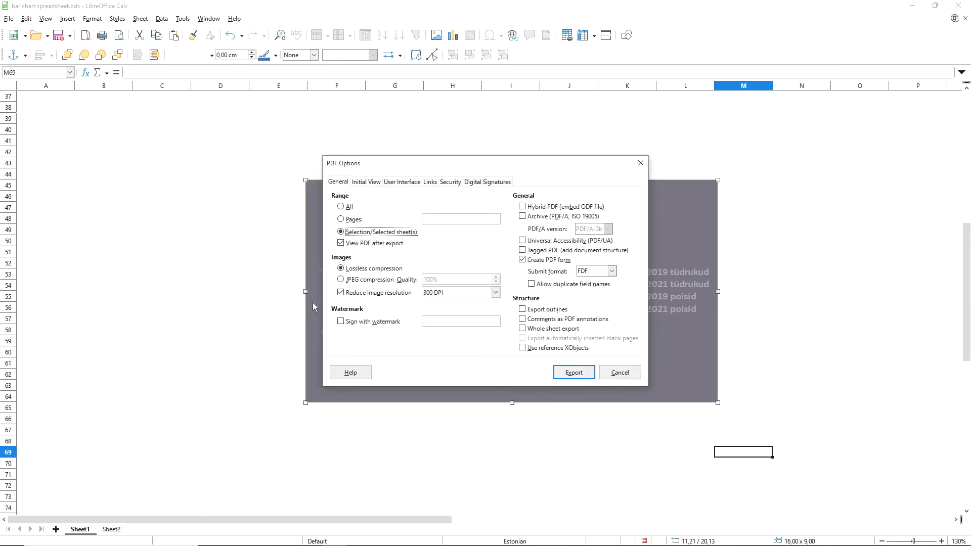
left_click(573, 374)
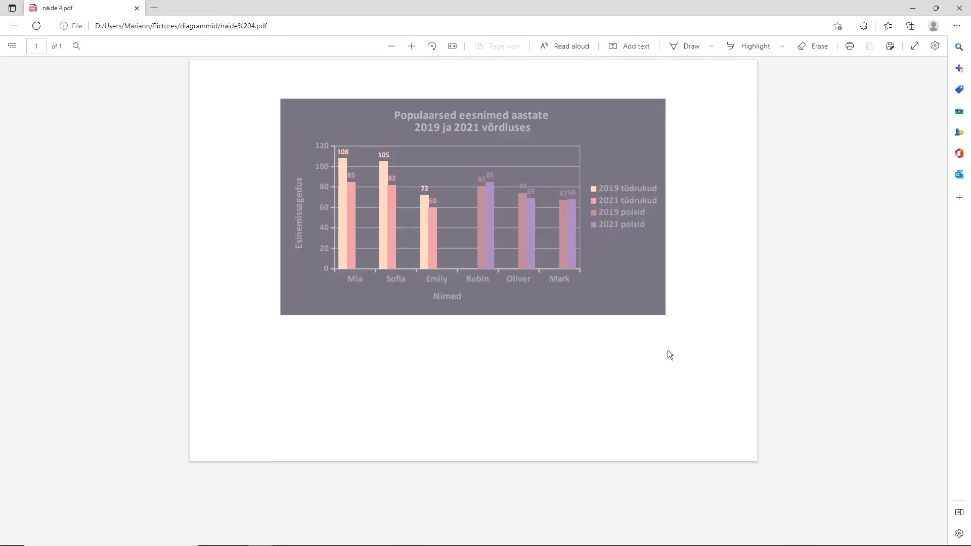